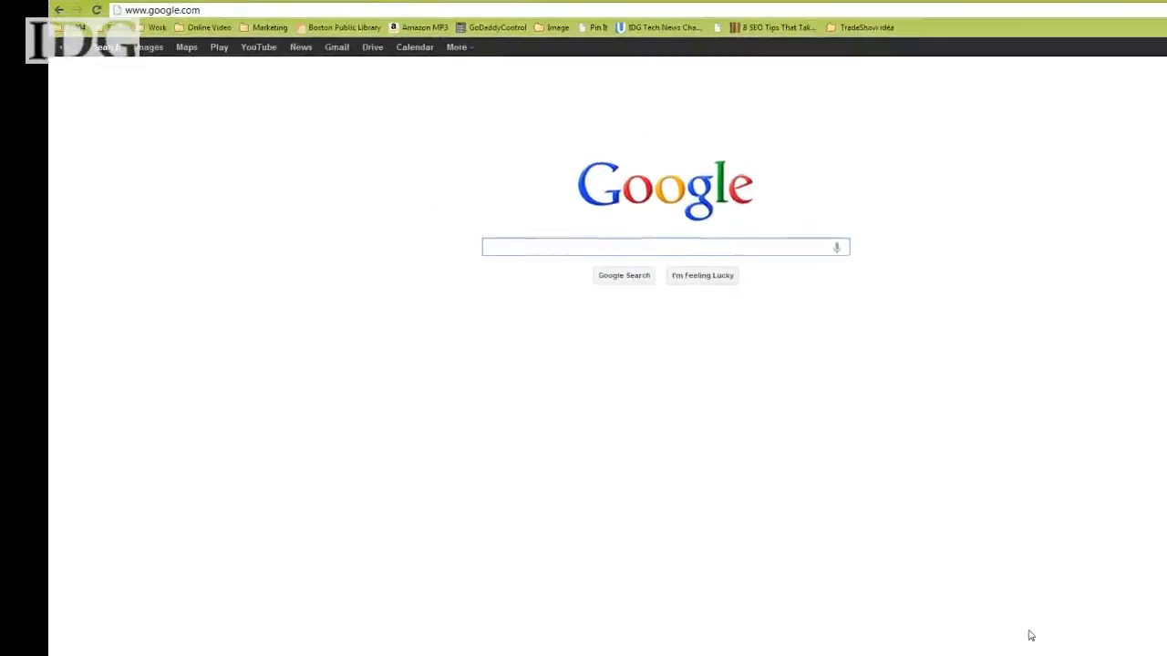
pyautogui.write('time in japan')
# - Search for the time in Japan, then replace the query with 'united 1111' for the flight status
pyautogui.press('Return')
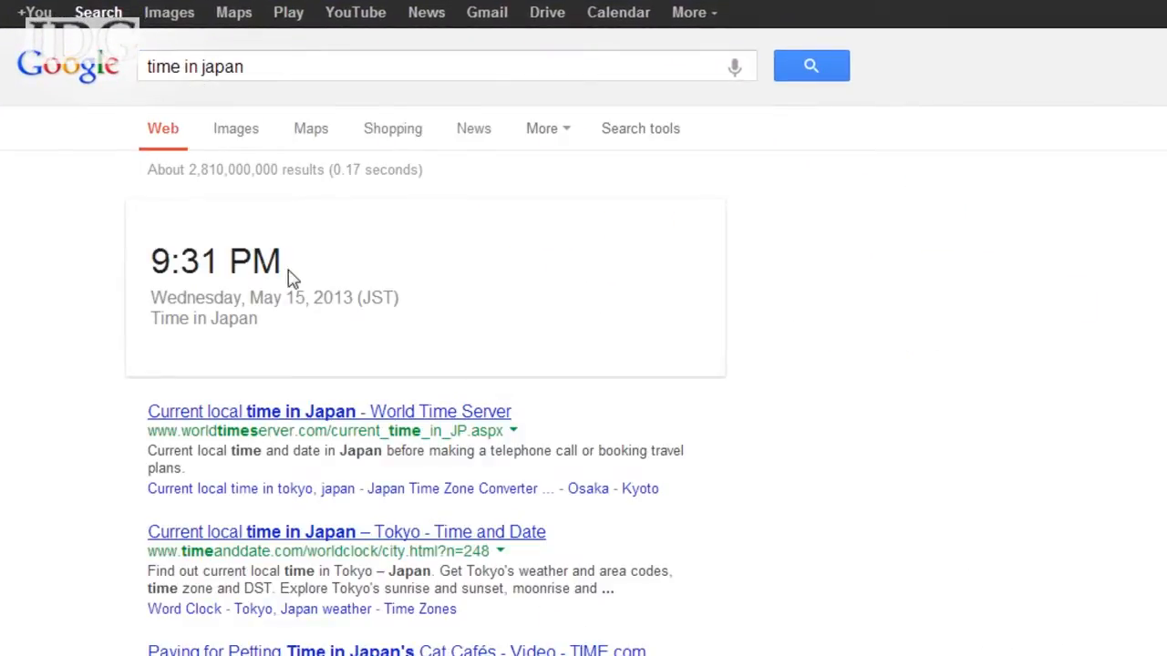
pyautogui.click(215, 67)
pyautogui.tripleClick(233, 66)
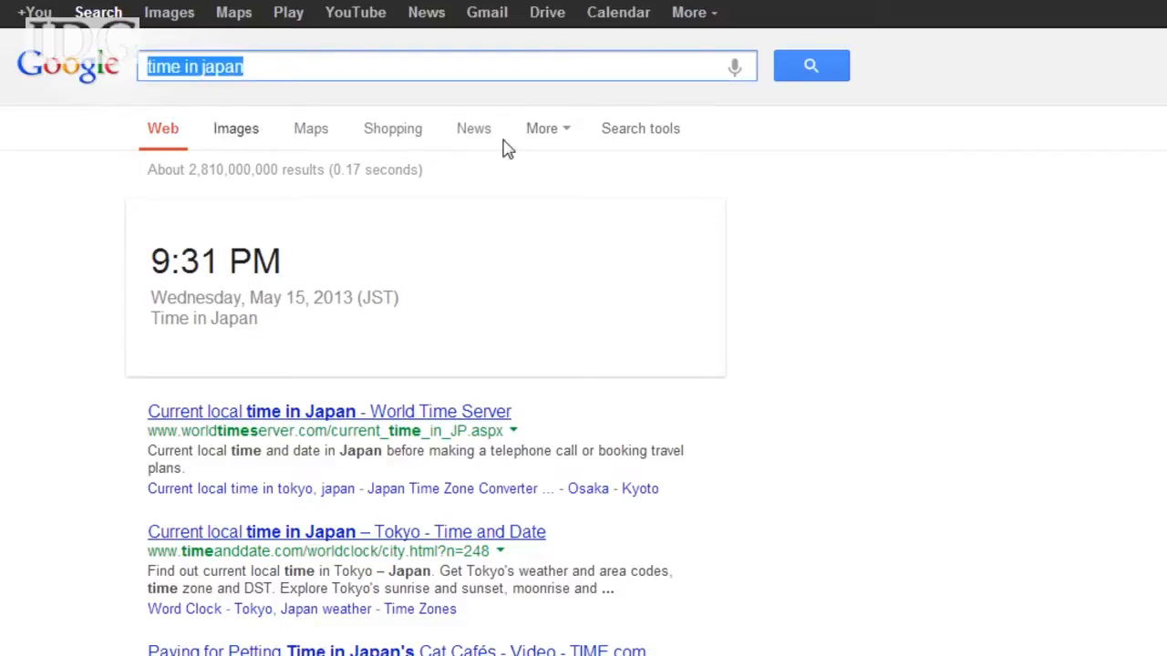
pyautogui.write('united 11')
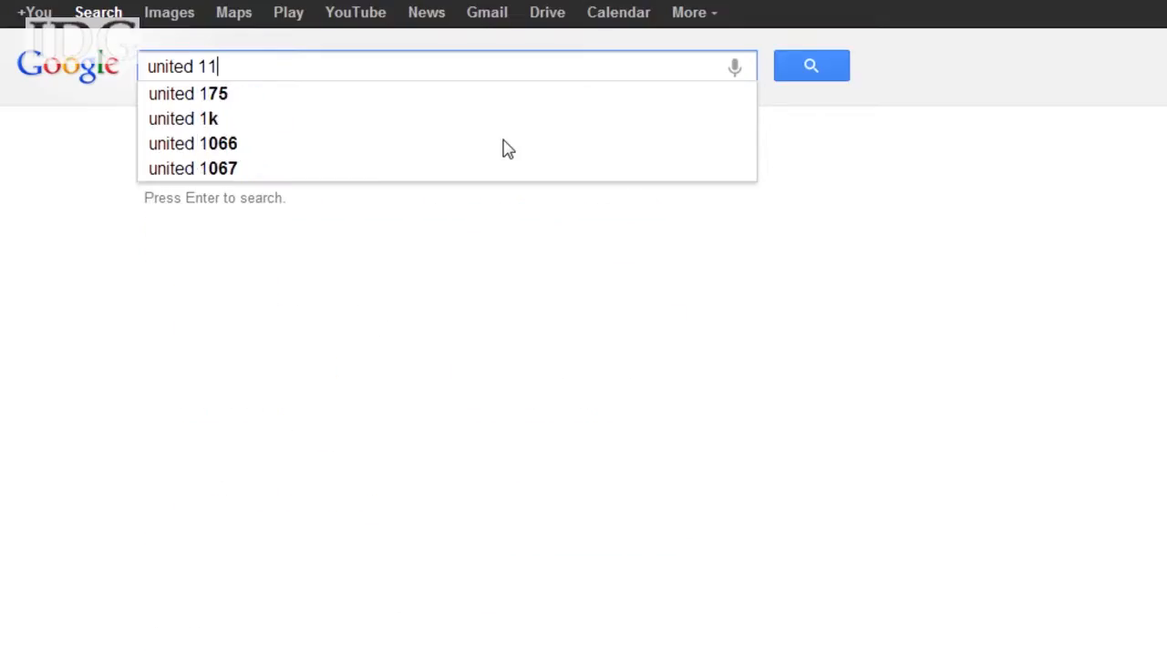
pyautogui.write('11')
pyautogui.press('Return')
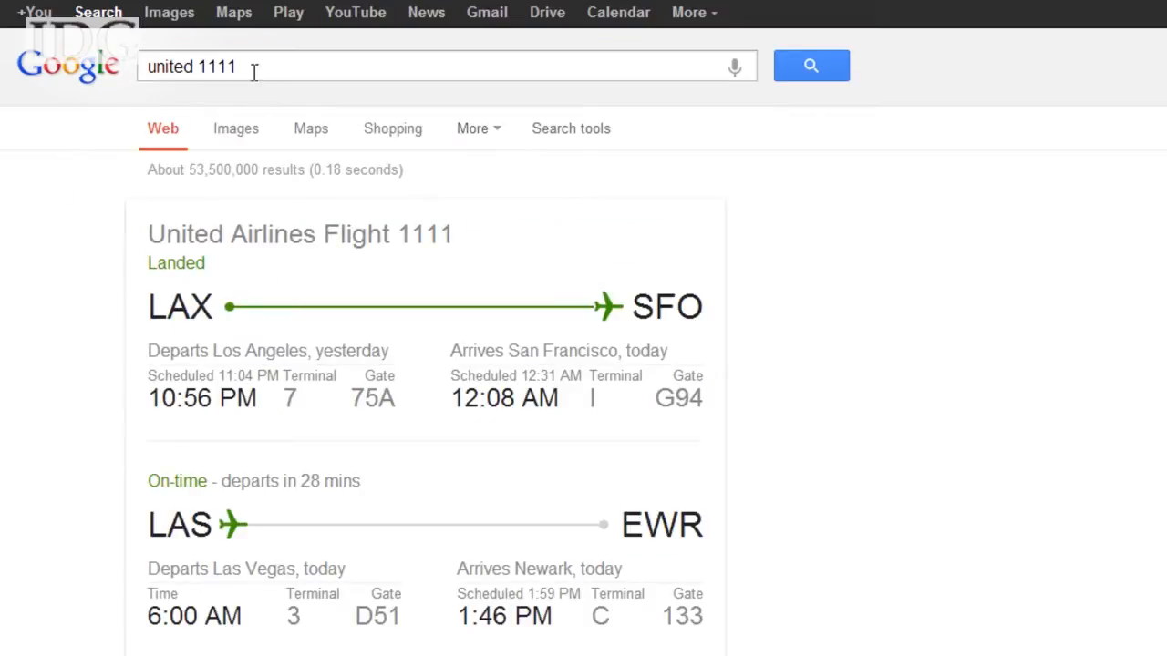
# - Replace the query with '15 miles to km' to get the kilometre conversion
pyautogui.moveTo(325, 60); pyautogui.dragTo(4, 61)
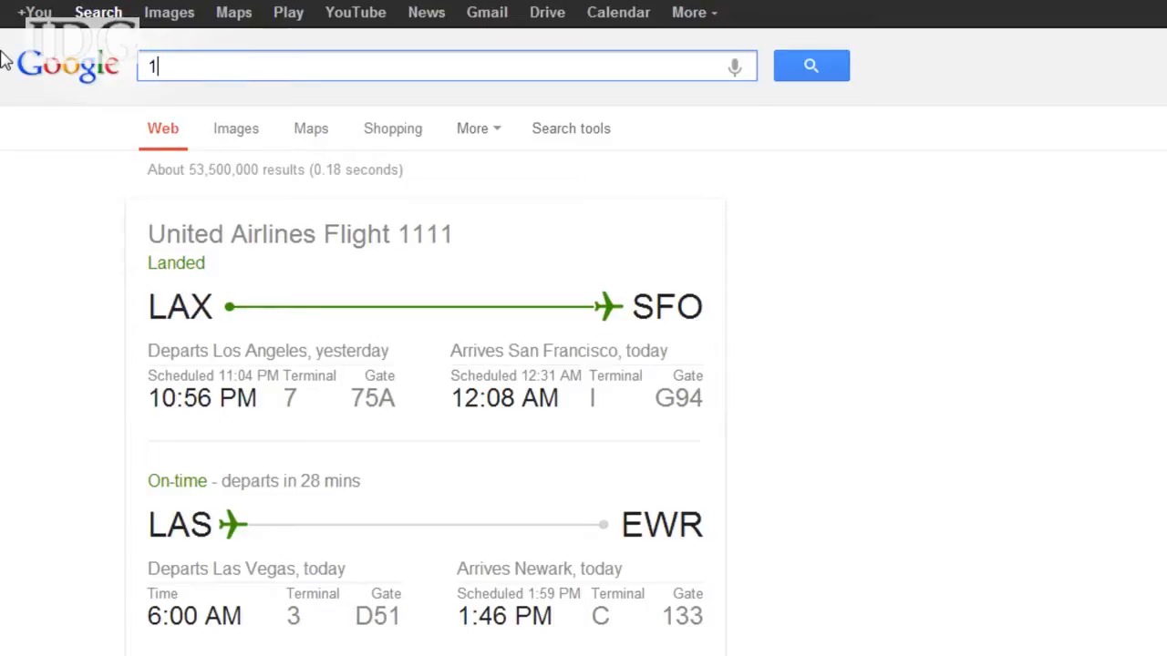
pyautogui.write('15 miles to km')
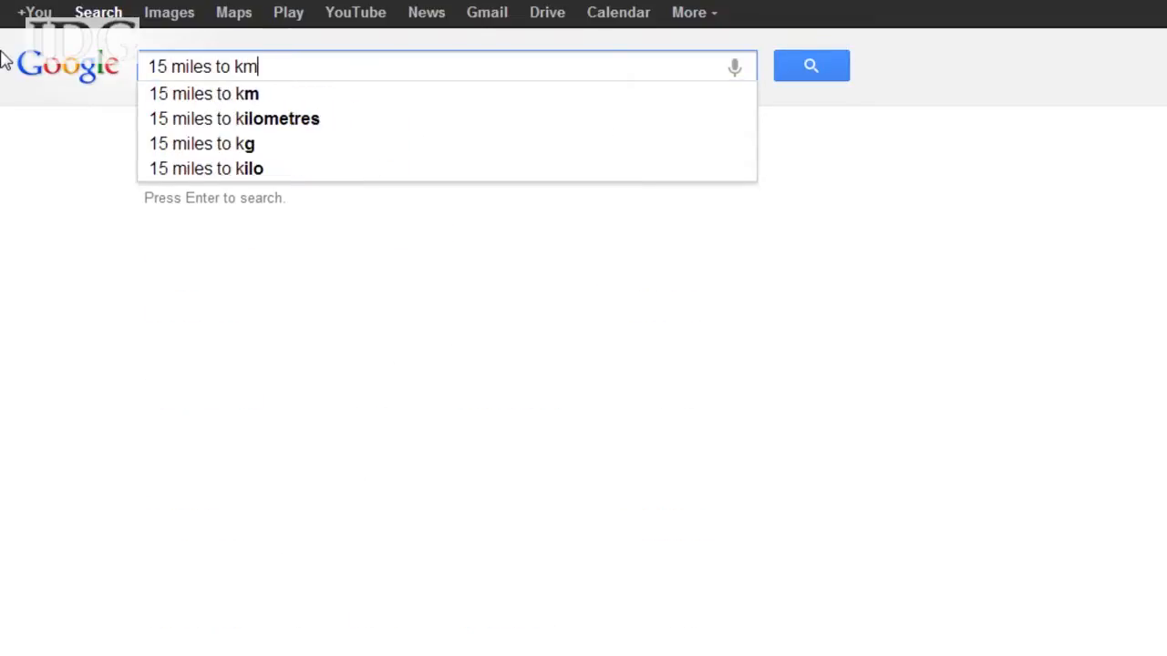
pyautogui.press('Return')
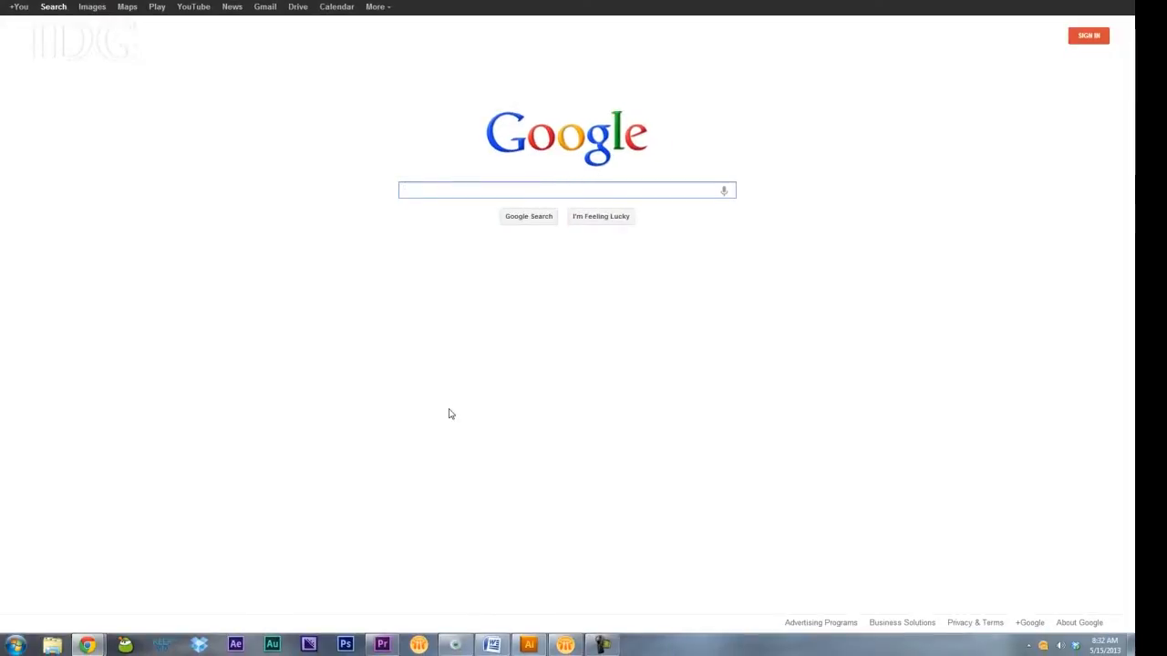
pyautogui.write('"')
# - Search the exact phrase "chocolate chip cookies" in quotes and select the query for replacement
pyautogui.press('Return')
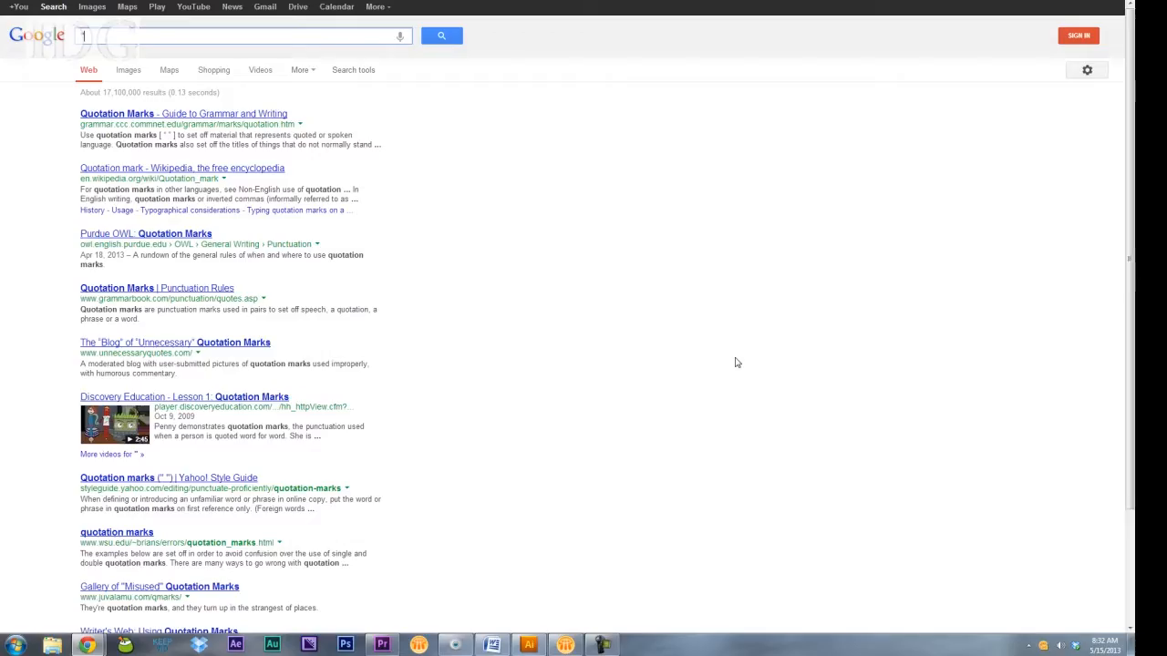
pyautogui.write('chocolate chip cookies"')
pyautogui.press('Return')
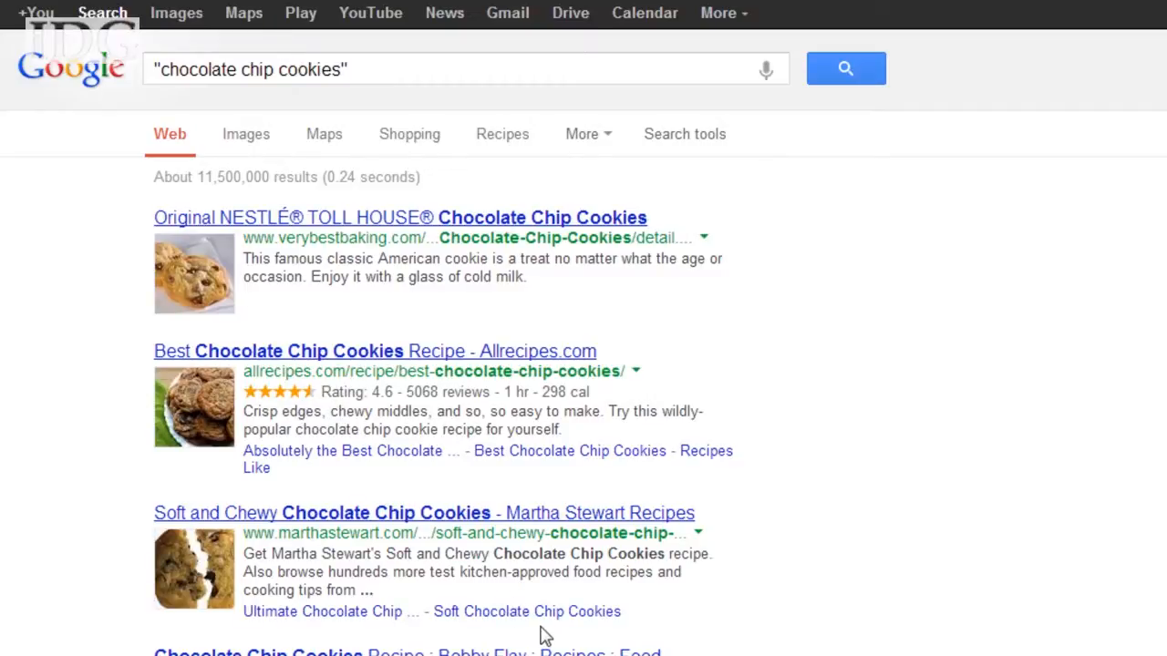
pyautogui.moveTo(473, 81)
pyautogui.mouseDown()
pyautogui.moveTo(466, 70)
pyautogui.moveTo(19, 77)
pyautogui.mouseUp()
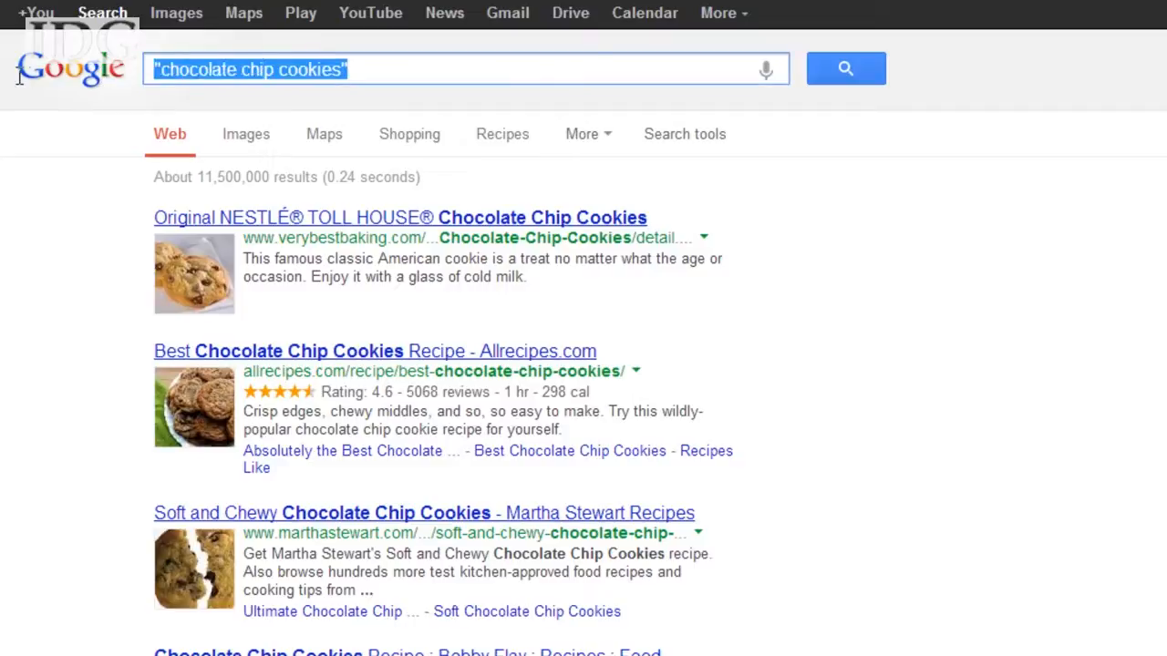
pyautogui.write('windo')
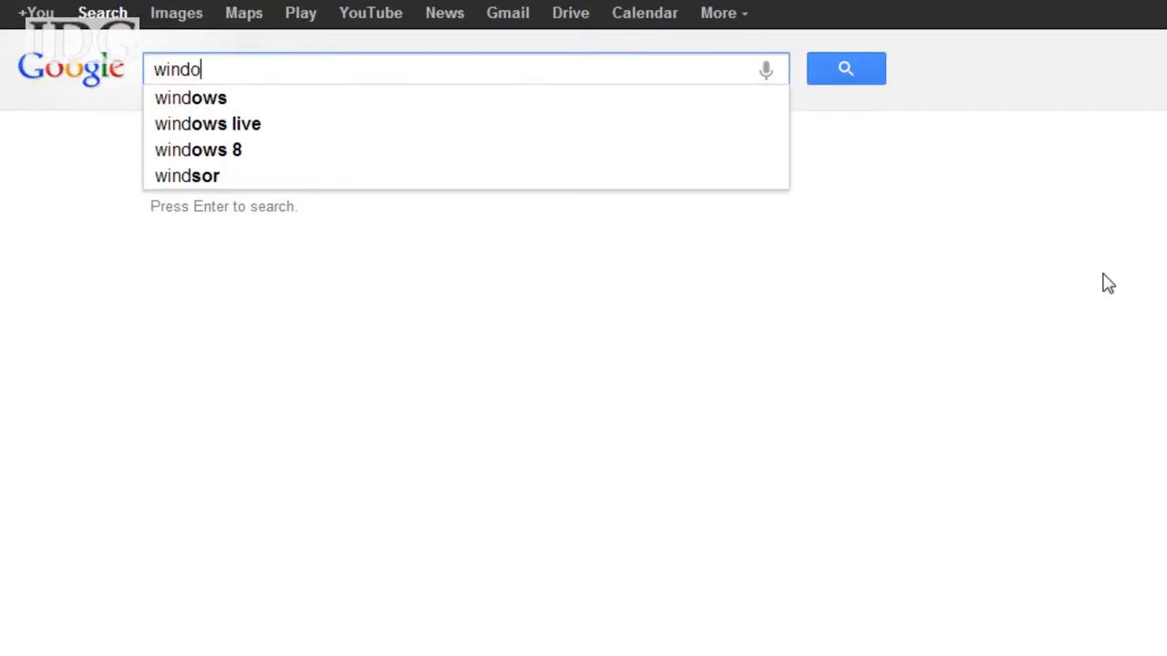
pyautogui.write('ws')
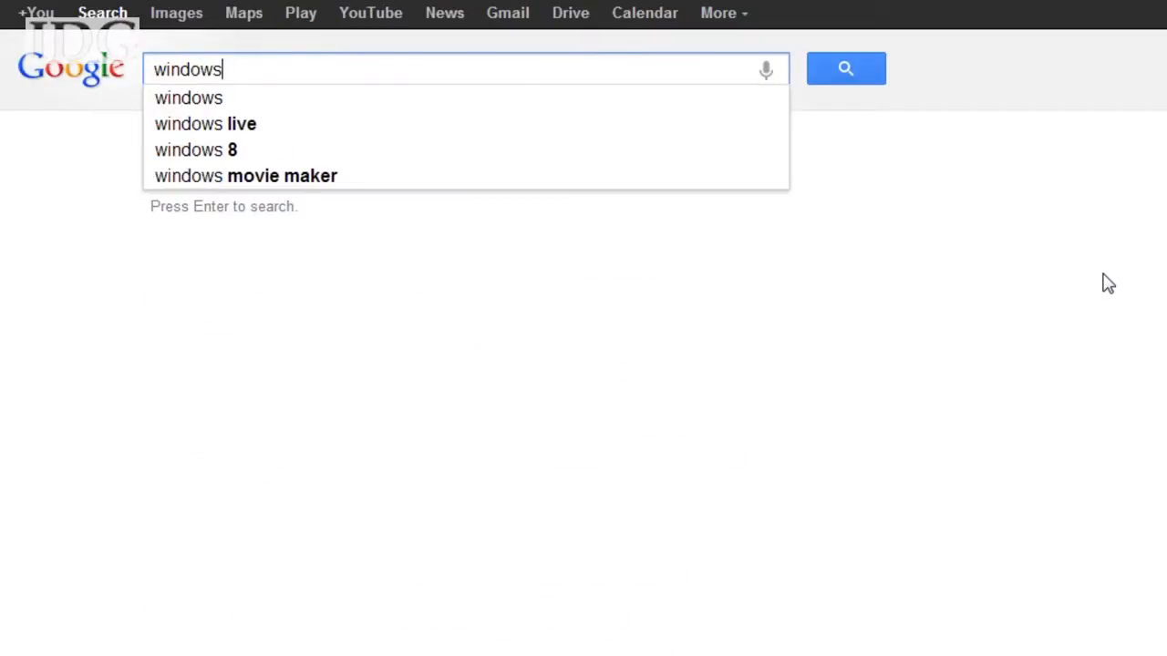
pyautogui.write(' -microsft')
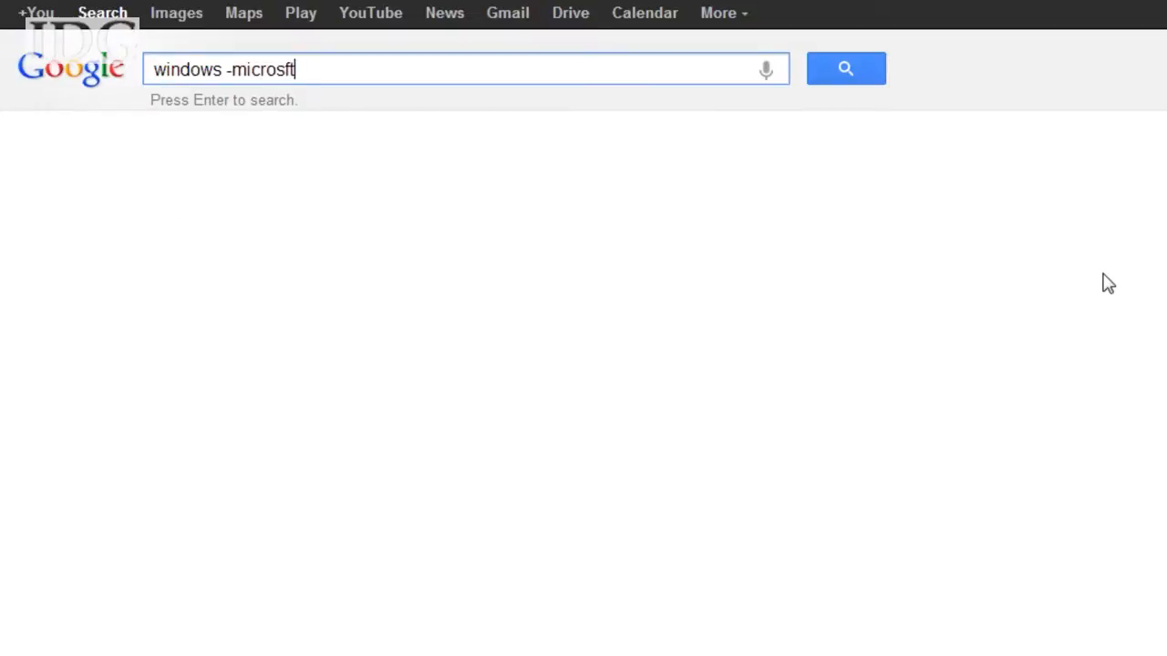
# - Search 'windows -microsft' to exclude that term, then select the query for replacement
pyautogui.press('Return')
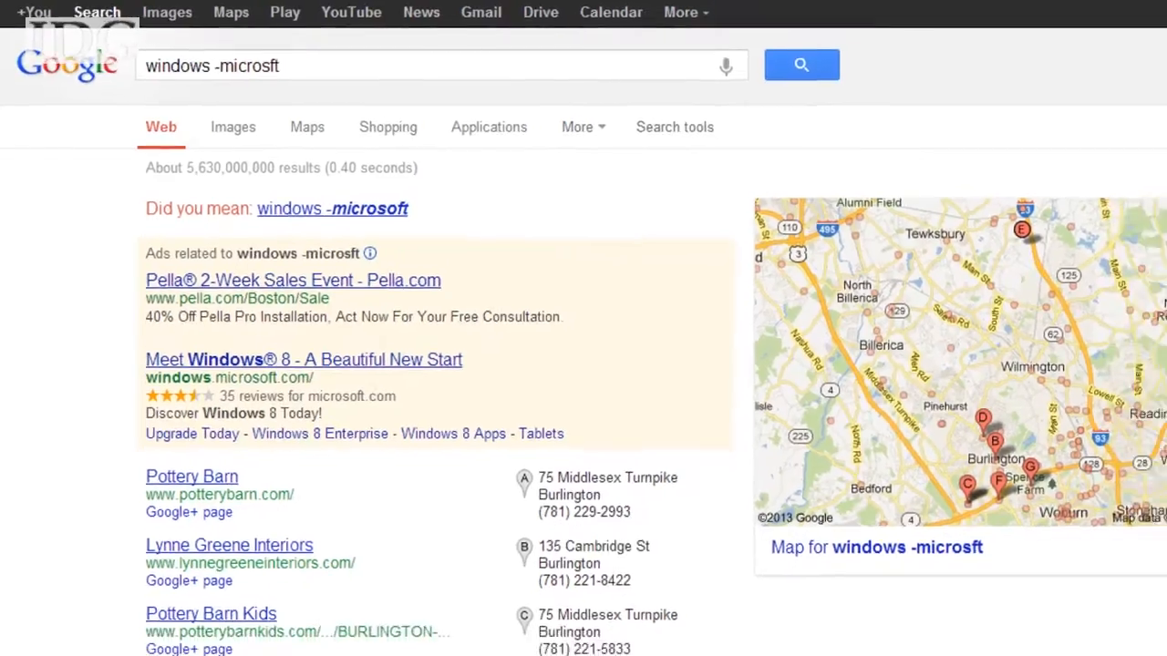
pyautogui.scroll(-5, 129, 513)
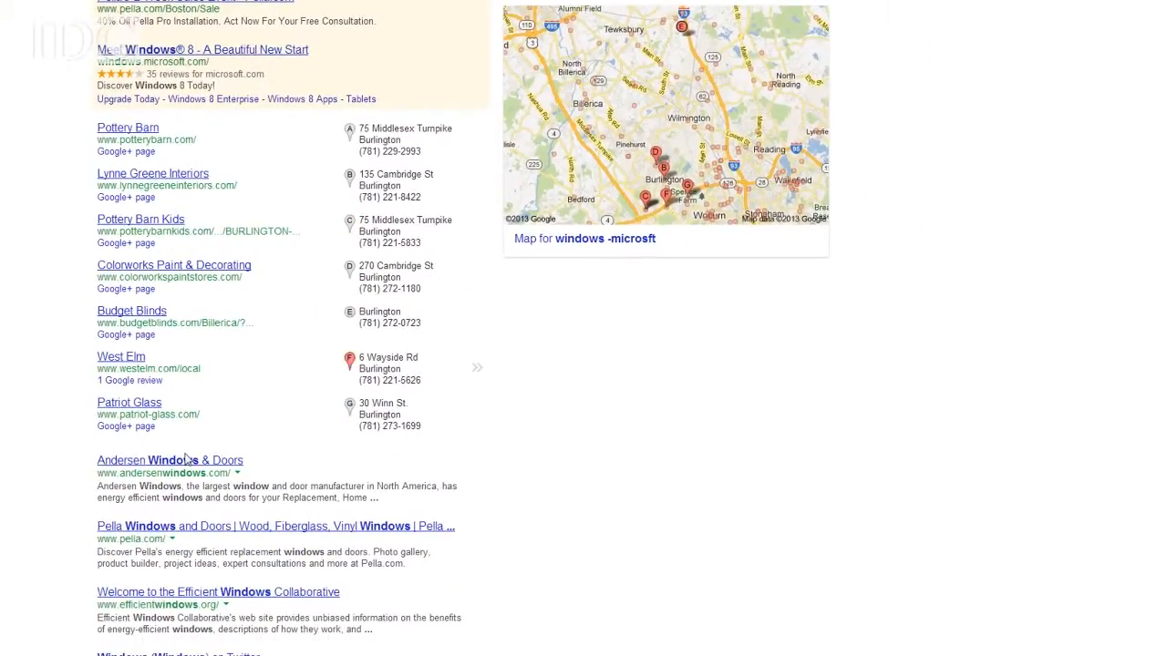
pyautogui.scroll(-4, 346, 402)
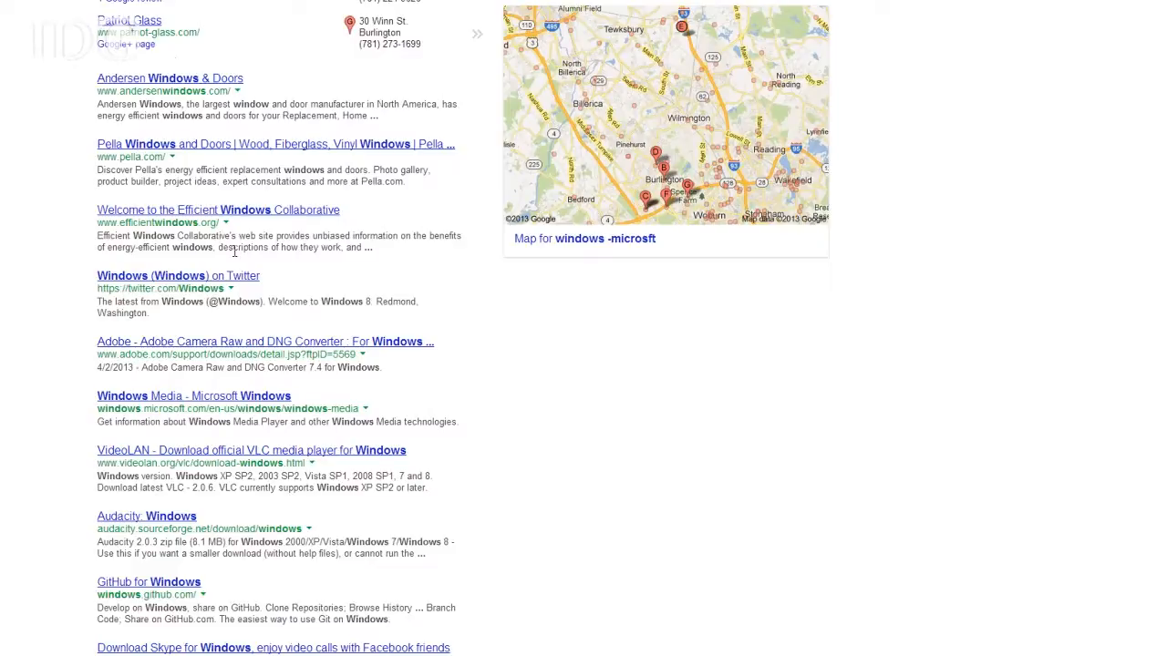
pyautogui.scroll(6, 234, 251)
pyautogui.moveTo(248, 43); pyautogui.dragTo(2, 41)
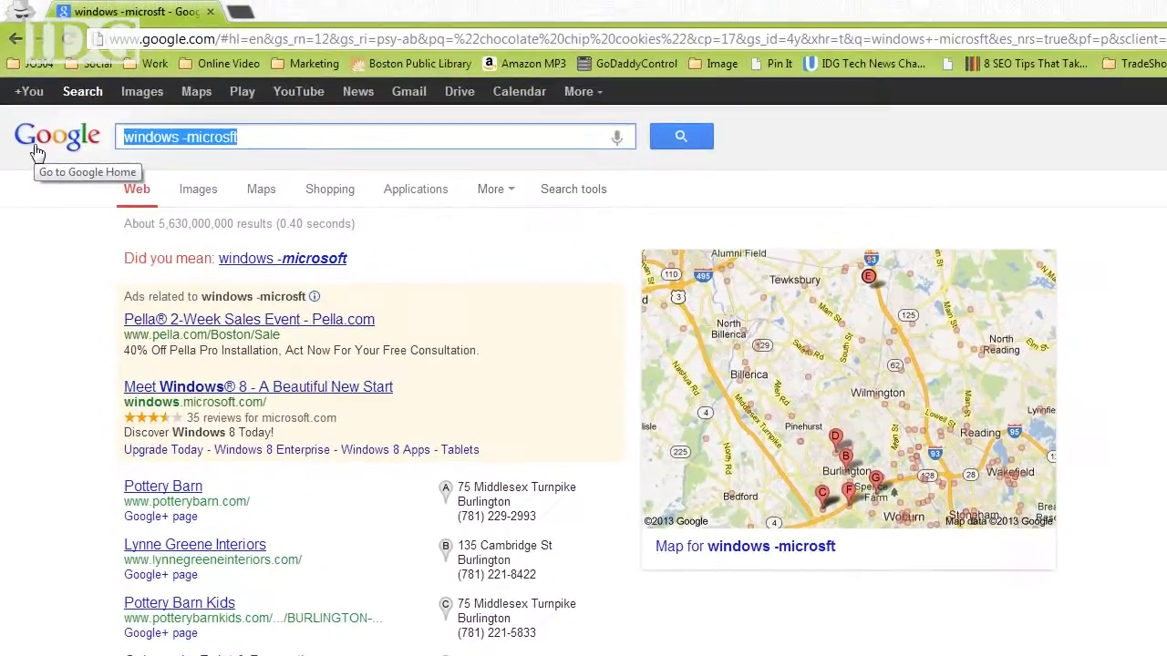
pyautogui.write('site:cnn./')
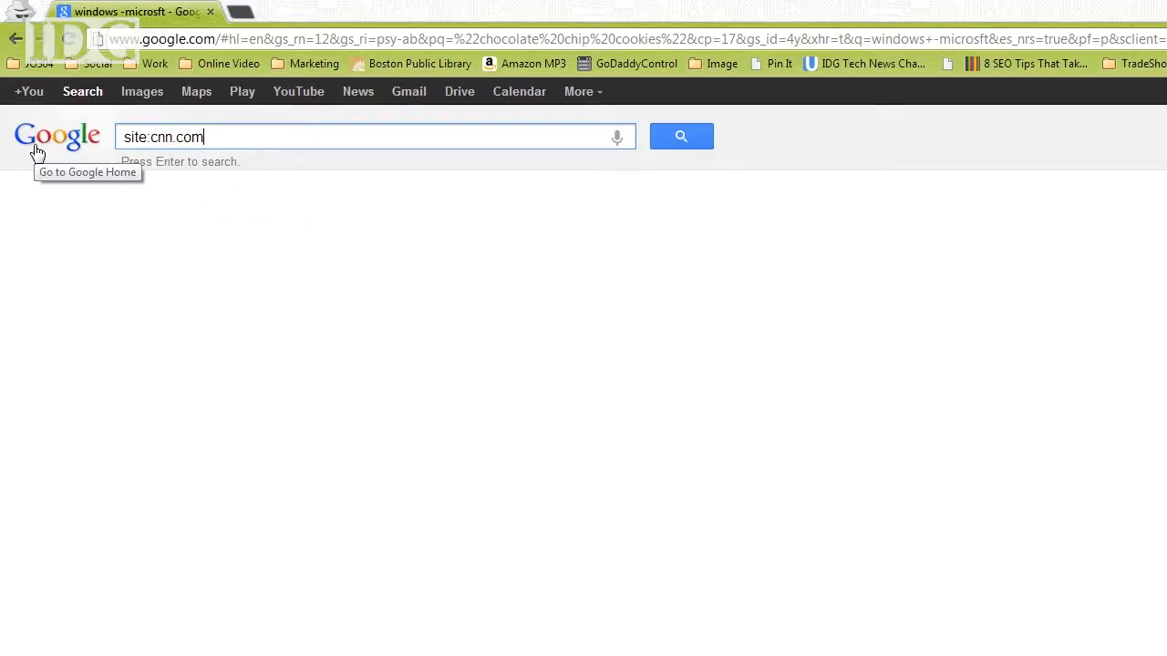
# - Search 'site:cnn.com irs' to get IRS results limited to cnn.com
pyautogui.press('Return')
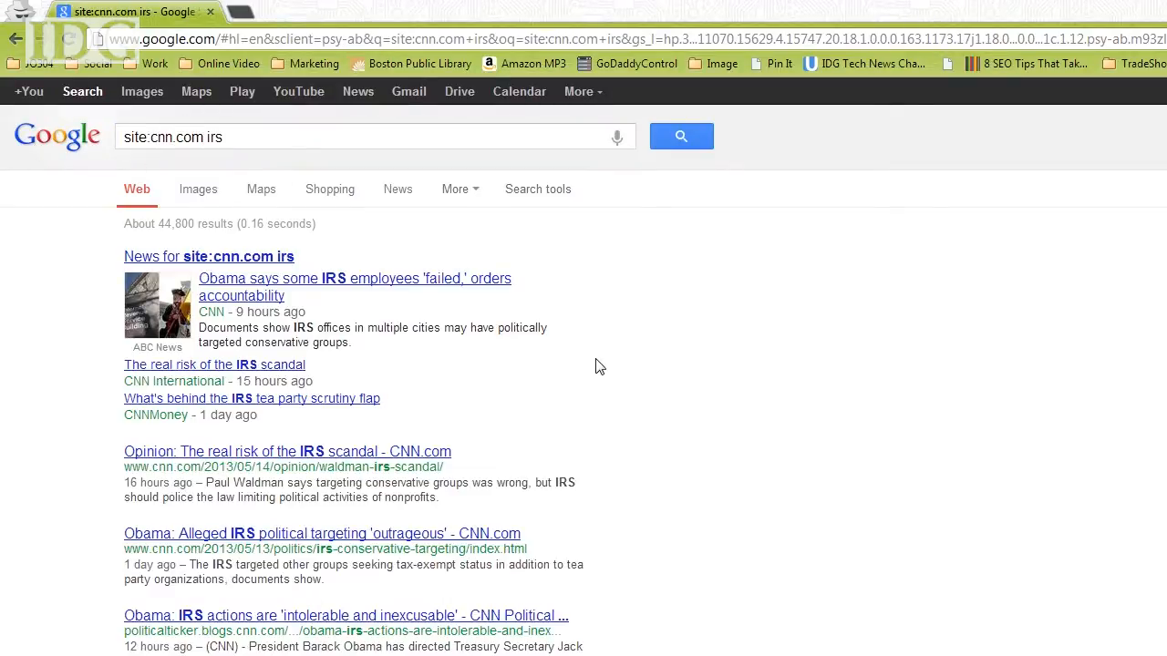